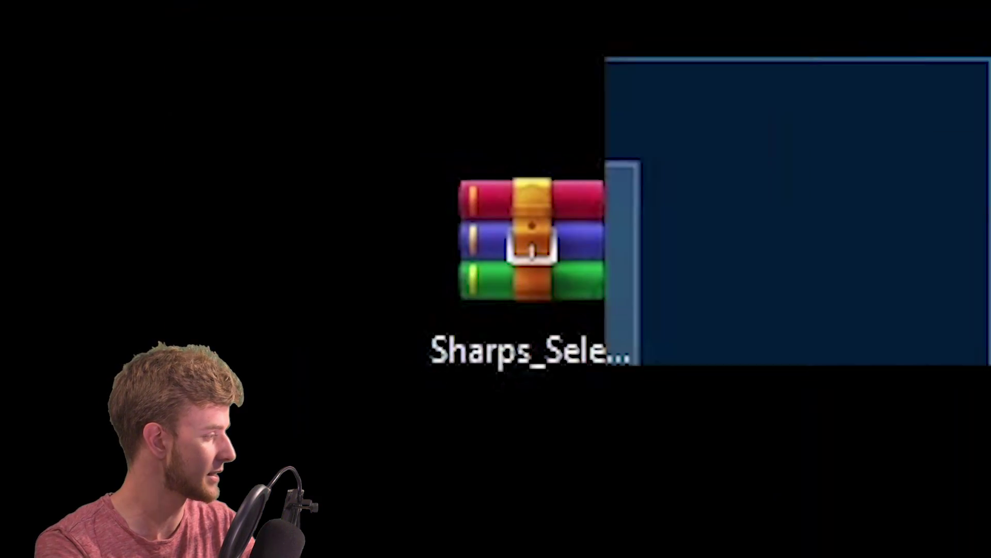
Open Sharps_Selective_Glow.zip in WinRAR and dismiss the expired licence notice
left_click(531, 243)
key("alt+Return")
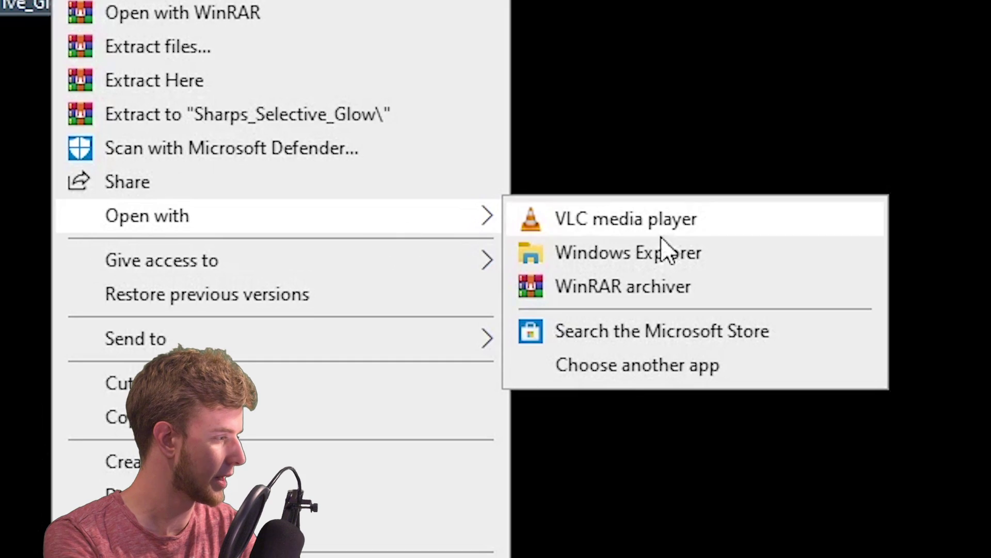
left_click(635, 289)
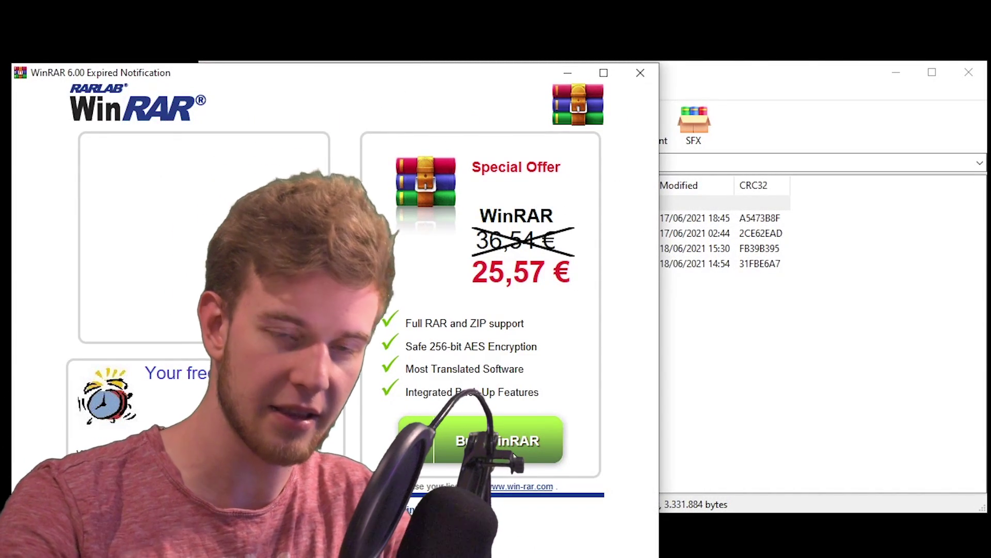
left_click(641, 72)
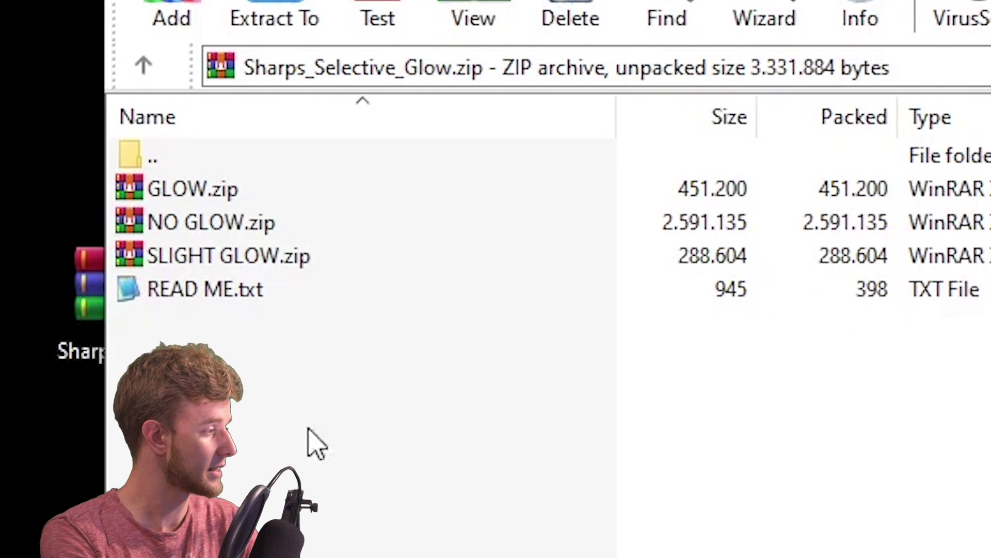
Look over the GLOW, NO GLOW and SLIGHT GLOW zips, then open READ ME.txt
left_click_drag(308, 443, 196, 192)
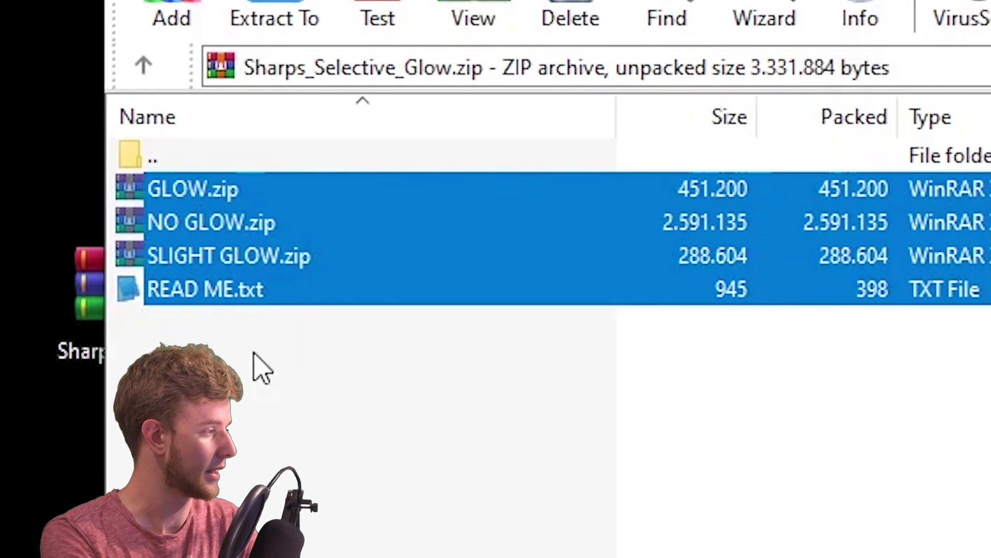
left_click(258, 365)
left_click(188, 200)
left_click(201, 268, "shift")
left_click(262, 350)
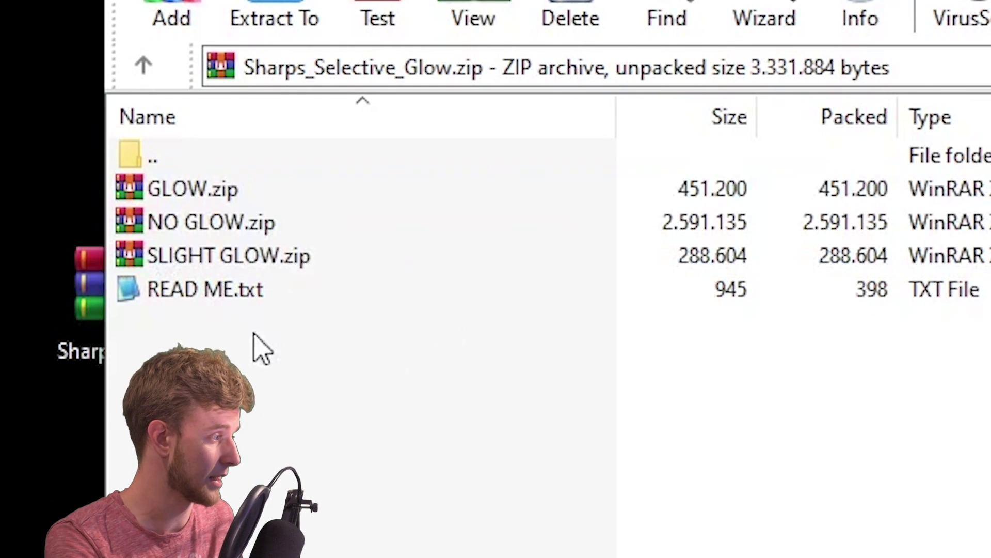
double_click(194, 297)
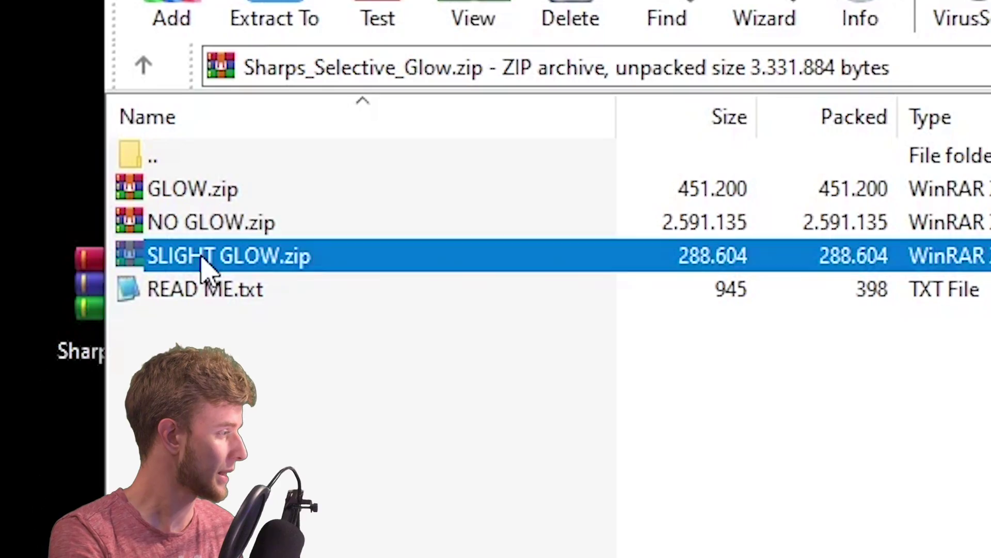
Select the GLOW, NO GLOW and SLIGHT GLOW zips in the archive
left_click(184, 199, "shift")
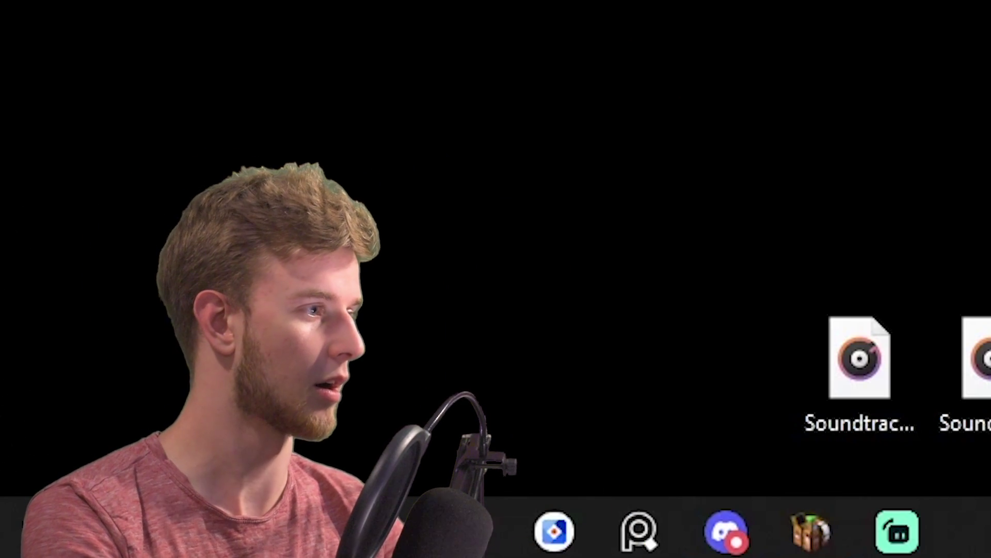
From the Textures folder, import a 68x44, 58-block-tall LIGHTS world region as scenery
left_click(316, 179)
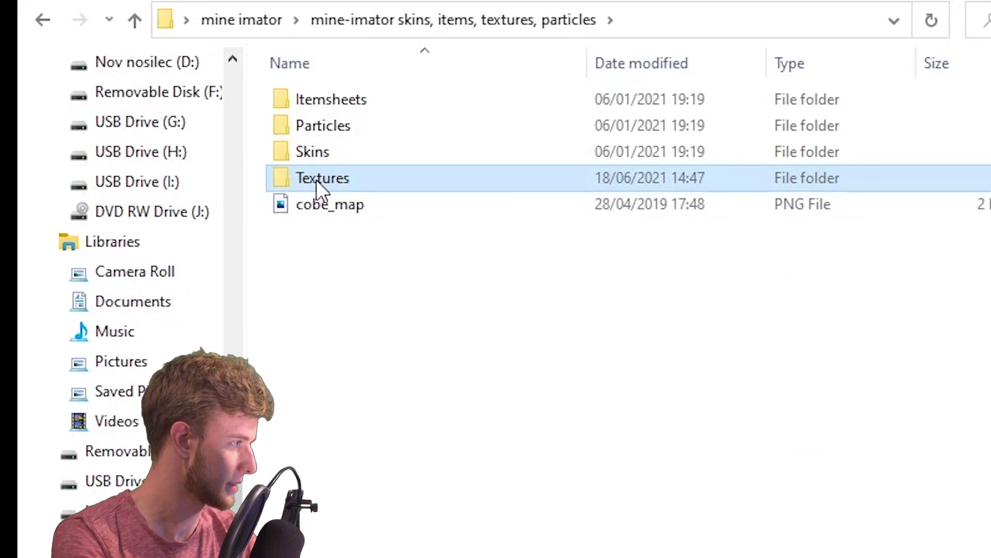
double_click(316, 179)
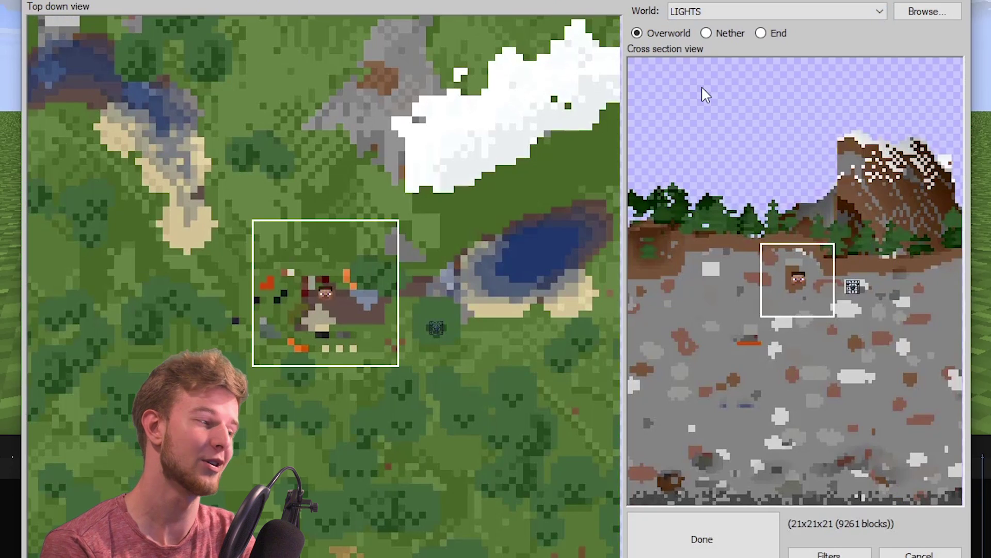
left_click_drag(107, 130, 579, 435)
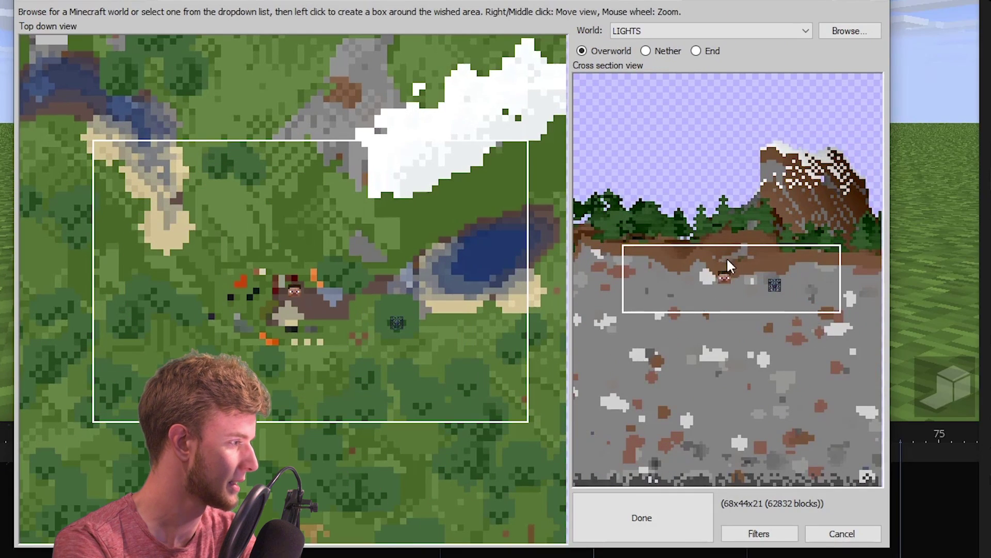
left_click_drag(738, 247, 750, 143)
left_click(642, 517)
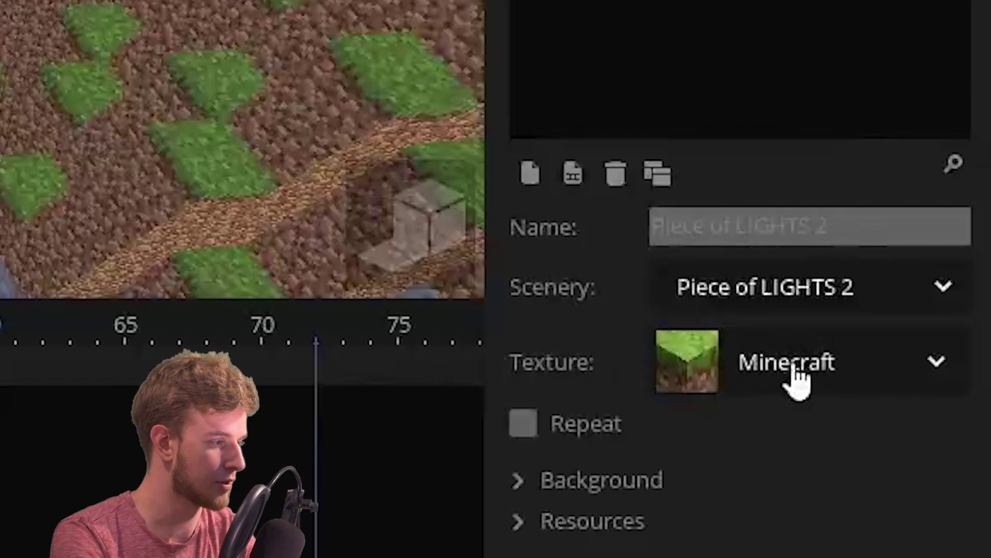
Set the Piece of LIGHTS 2 scenery's texture to the NO GLOW resource pack
left_click(806, 384)
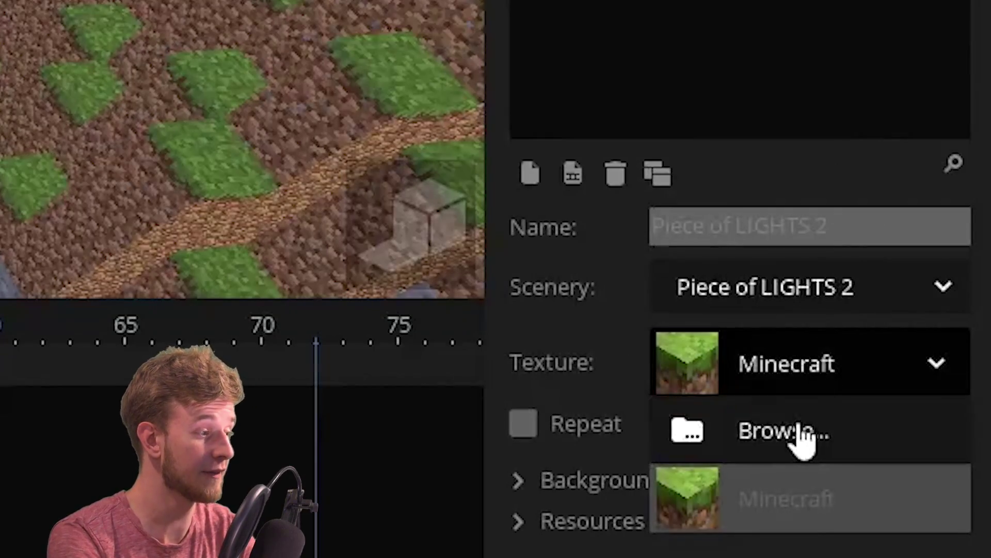
left_click(802, 434)
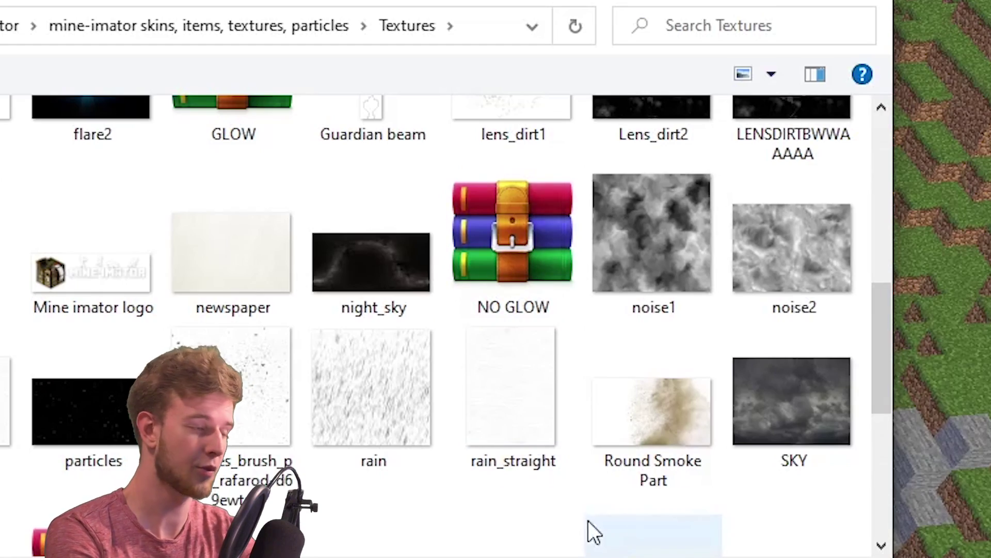
left_click(510, 266)
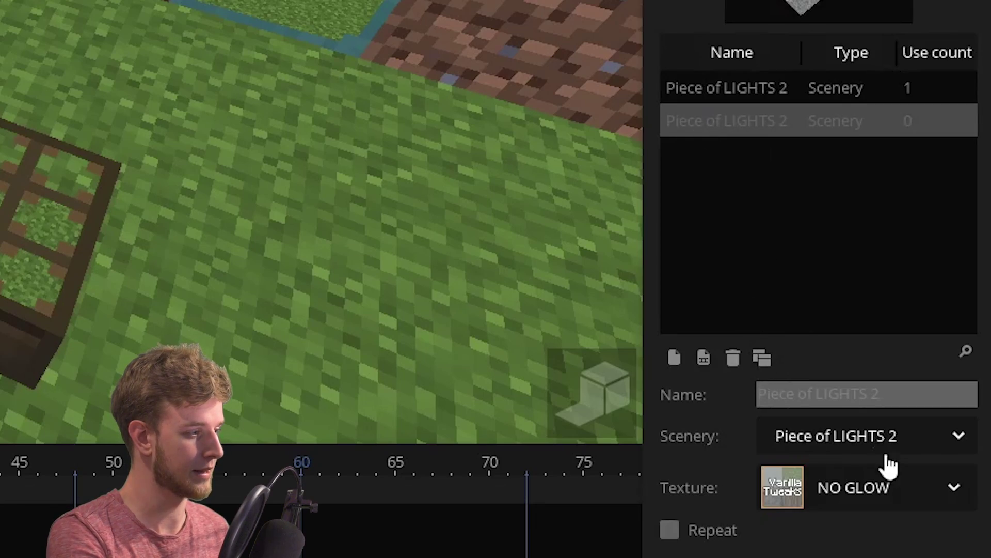
Rename the first scenery NO GLOW, move it to 0, 0, 0, and browse for a texture pack
left_click(735, 93)
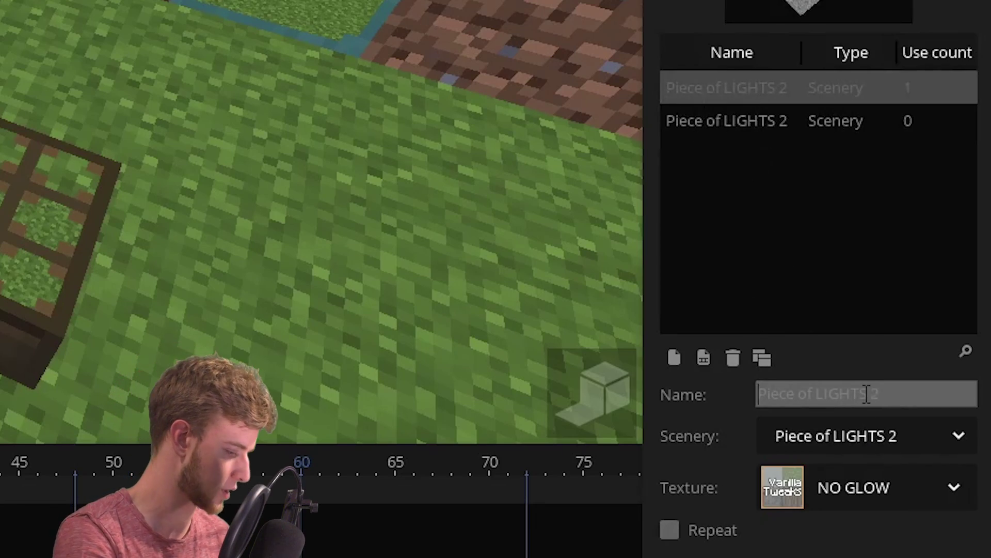
type("NO GLOW")
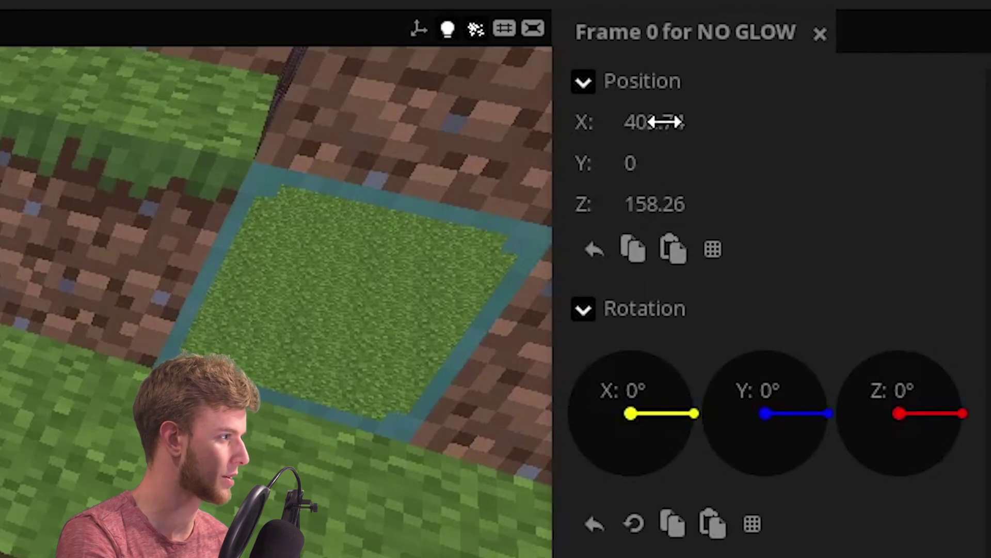
left_click(595, 249)
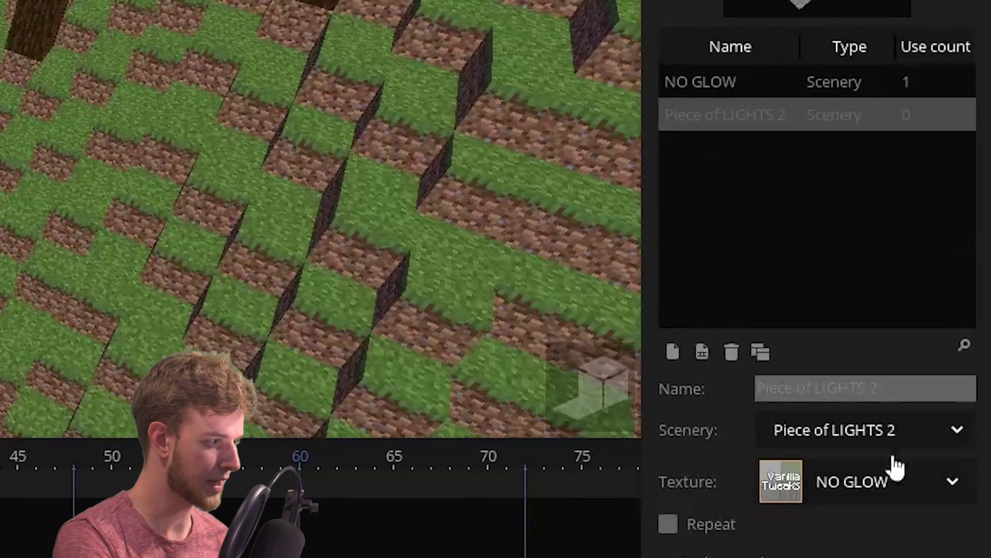
left_click(898, 473)
left_click(870, 533)
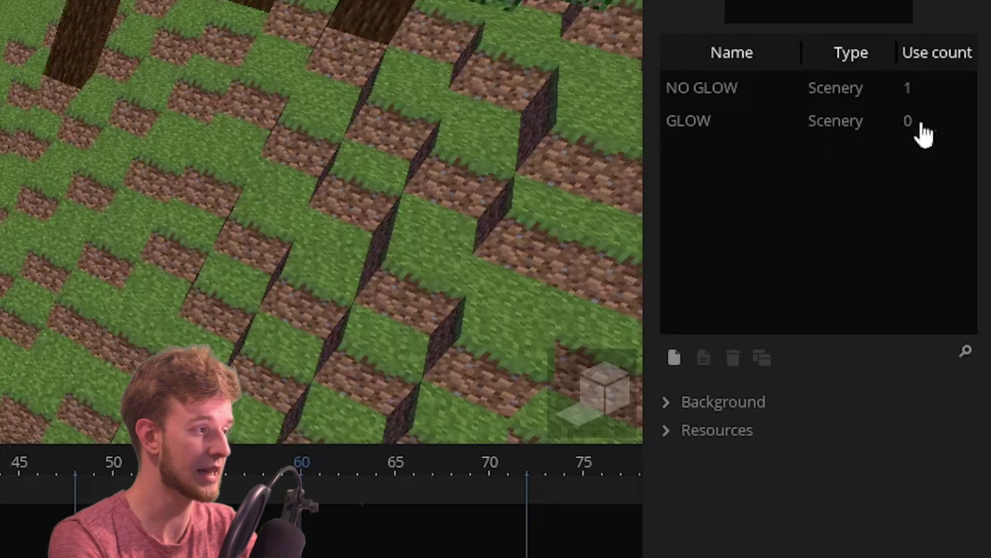
Select the GLOW scenery object and fly the camera back to view the lamps
left_click(882, 141)
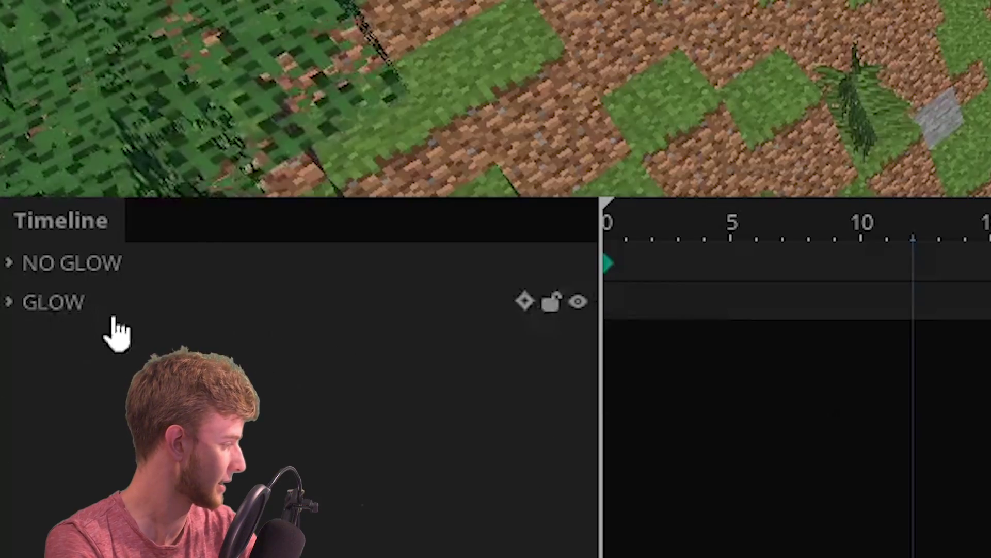
left_click(343, 296)
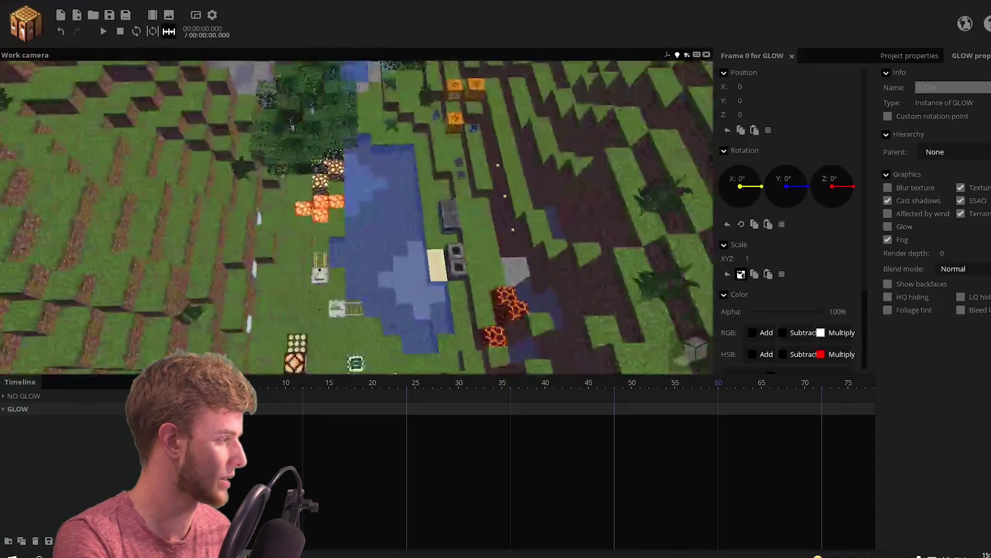
right_click_drag(356, 217, 371, 217)
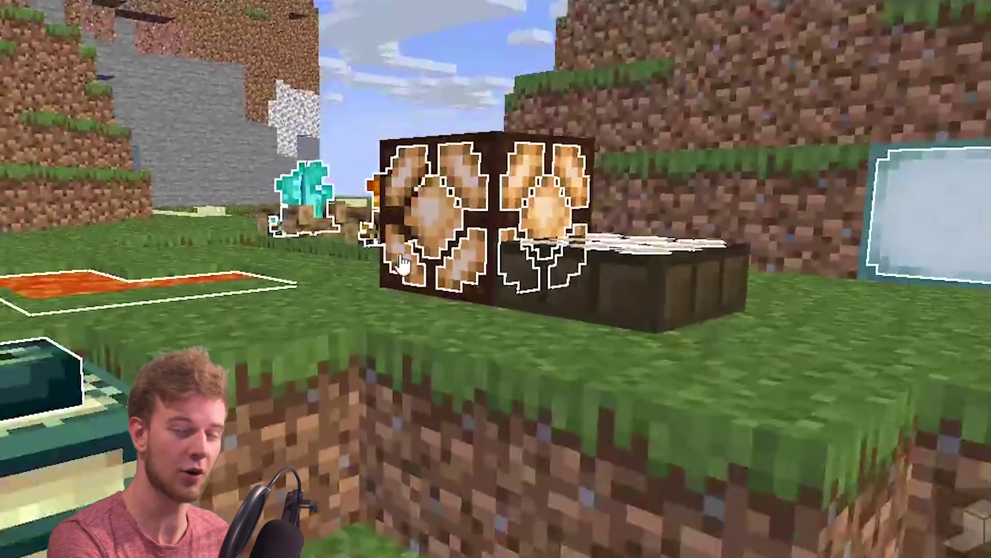
right_click_drag(408, 217, 418, 170)
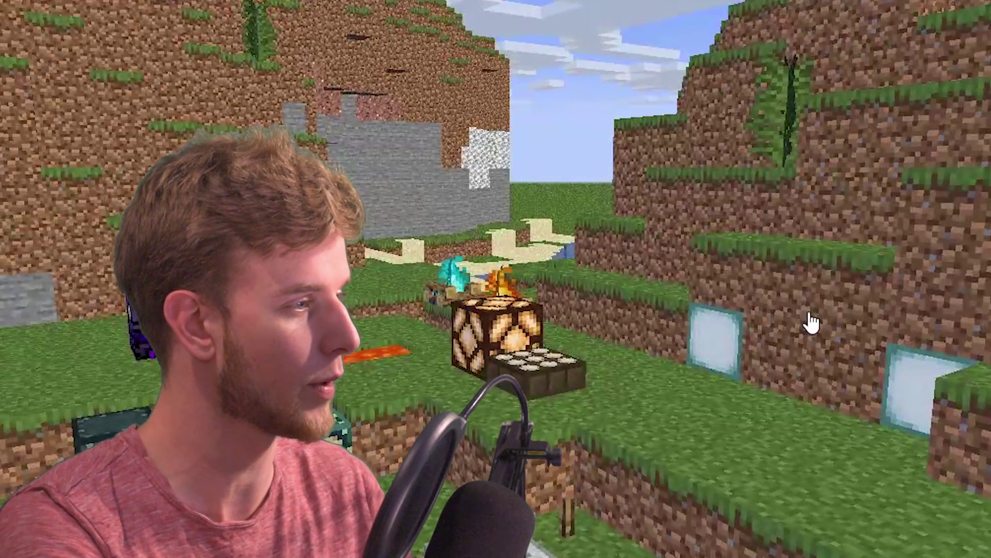
Give the copied GLOW scenery the SLIGHT GLOW.zip texture pack
left_click(698, 405)
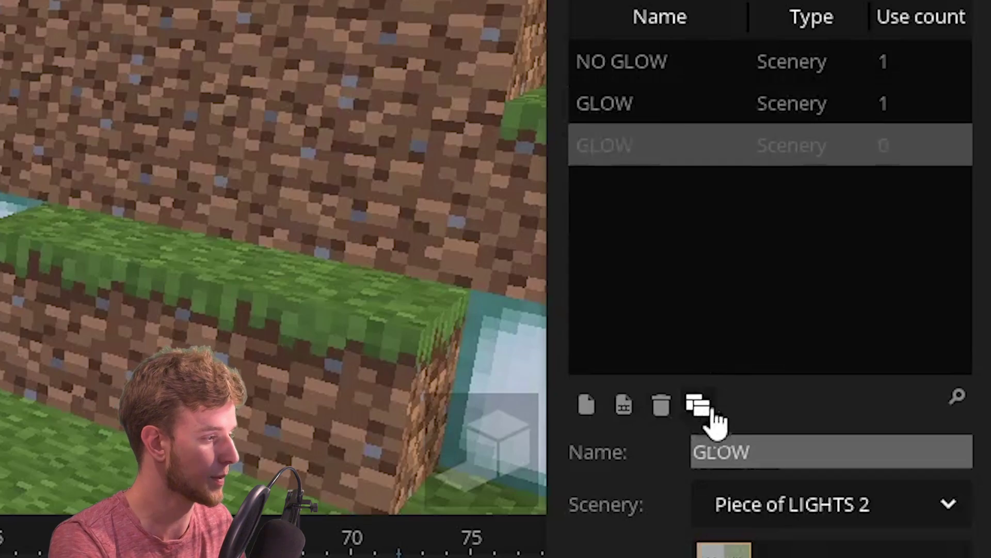
left_click(876, 550)
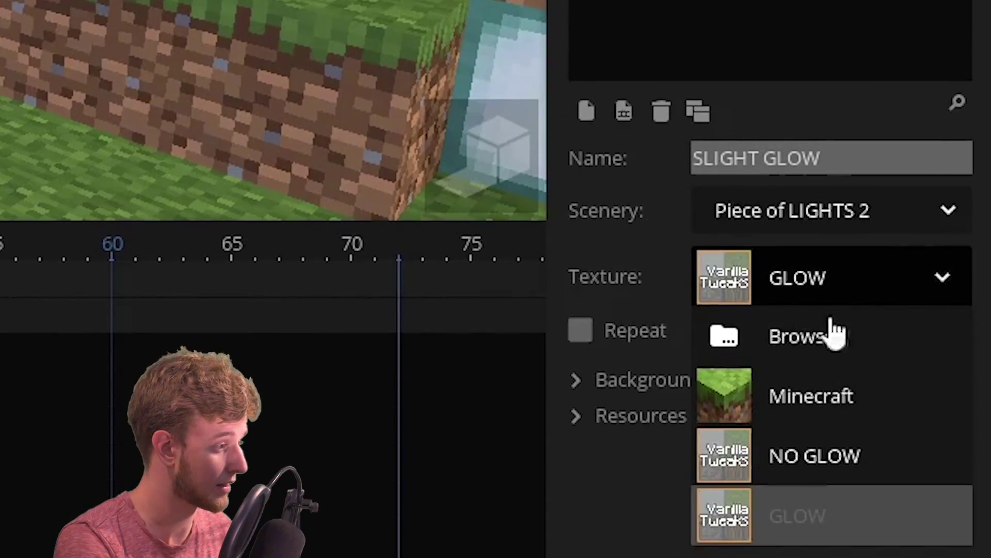
left_click(832, 557)
double_click(416, 325)
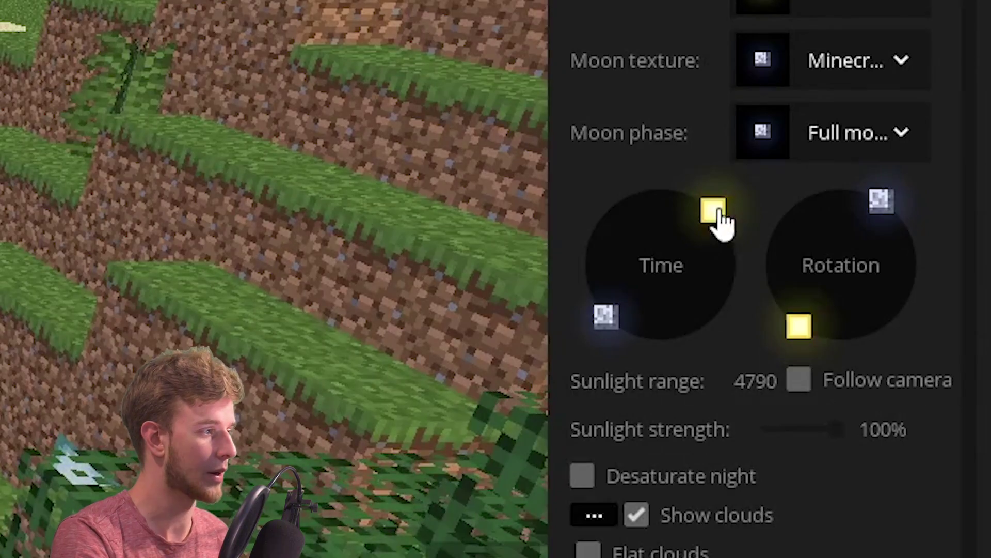
Set the time of day to night and select the GLOW scenery object
left_click_drag(719, 221, 747, 336)
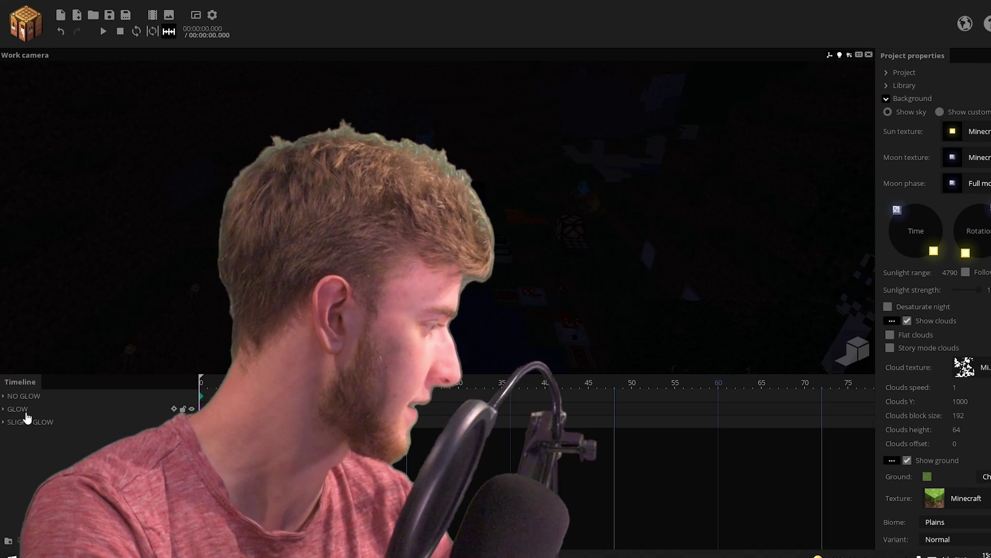
left_click(27, 413)
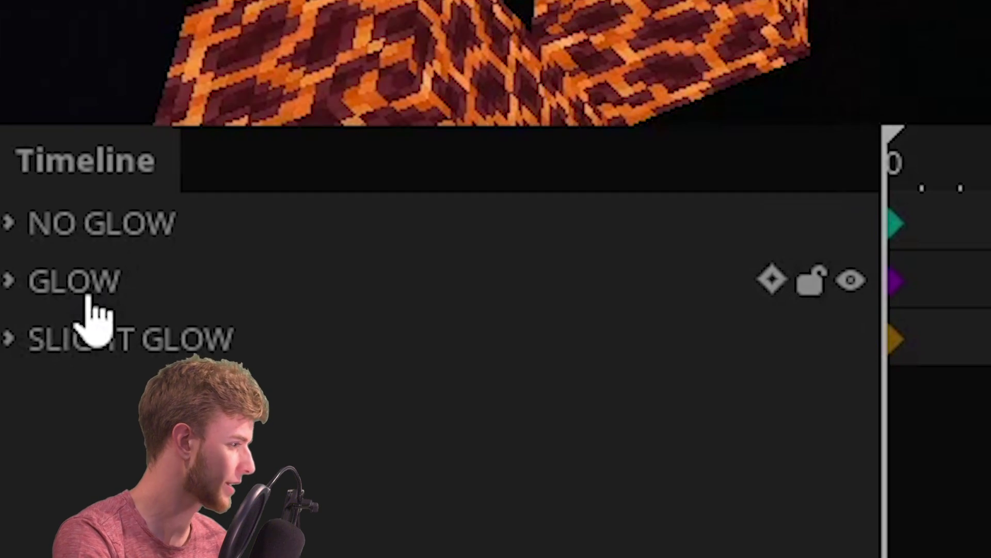
left_click(83, 294)
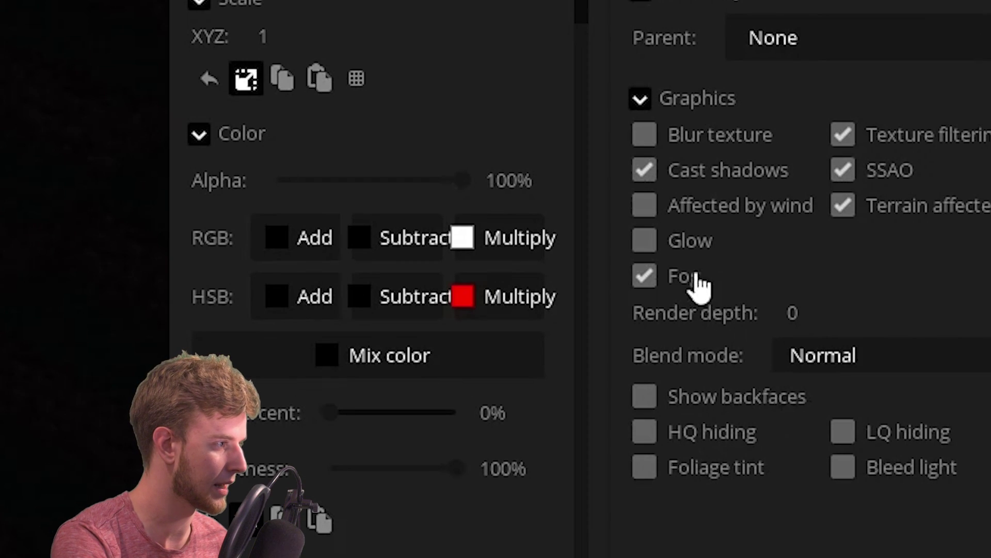
Enable glow on the GLOW scenery and darken its glow colour to 272727
left_click(681, 241)
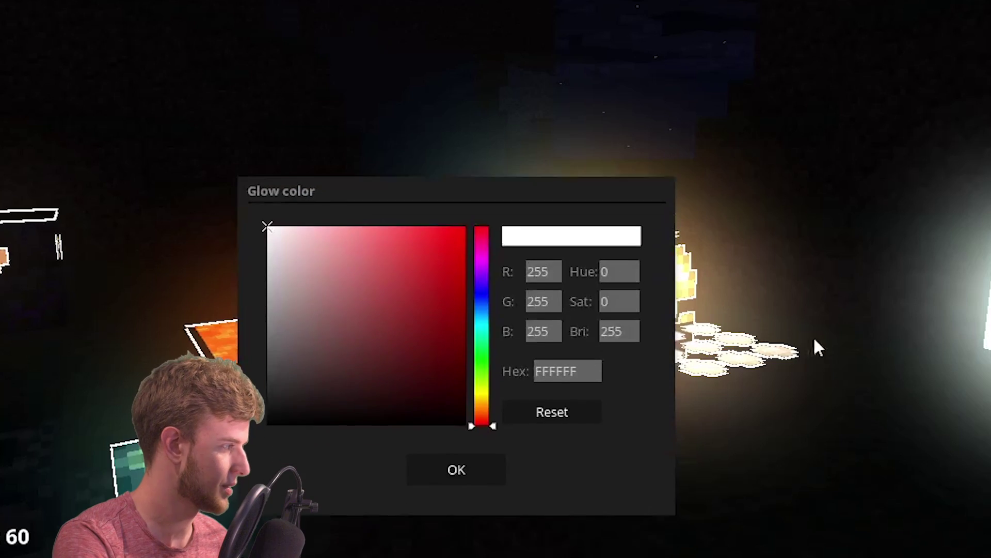
left_click_drag(367, 188, 200, 90)
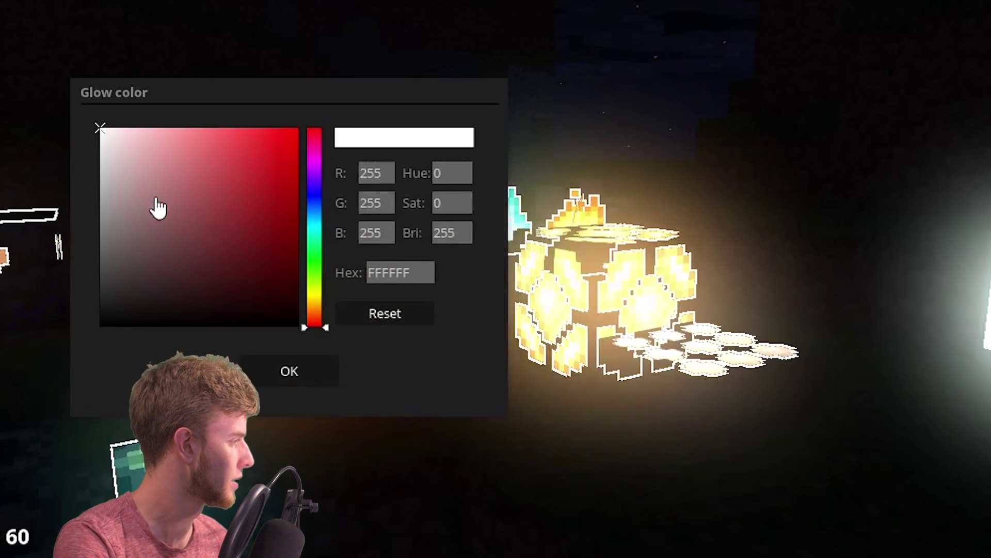
left_click(100, 249)
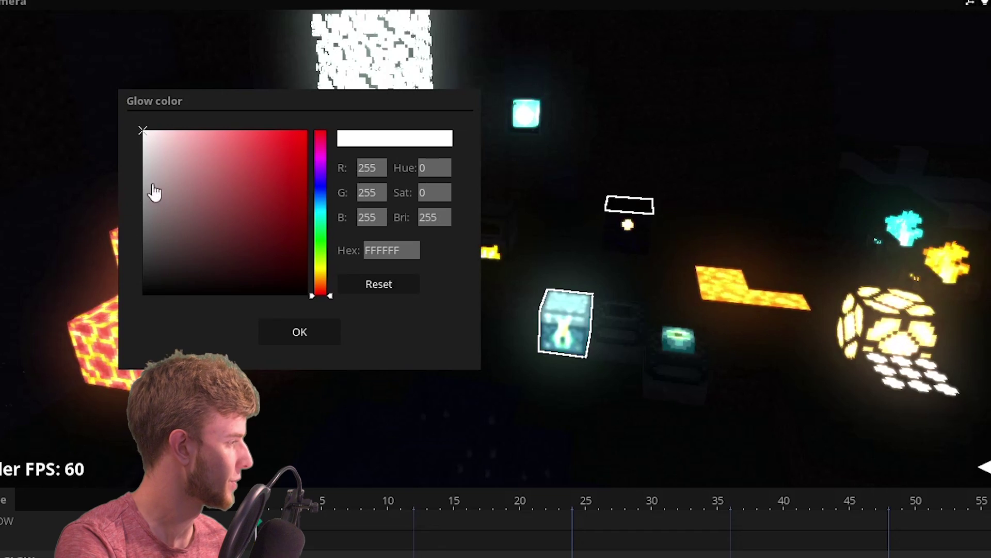
mouse_move(128, 299)
left_mouse_down()
mouse_move(98, 317)
mouse_move(77, 279)
left_mouse_up()
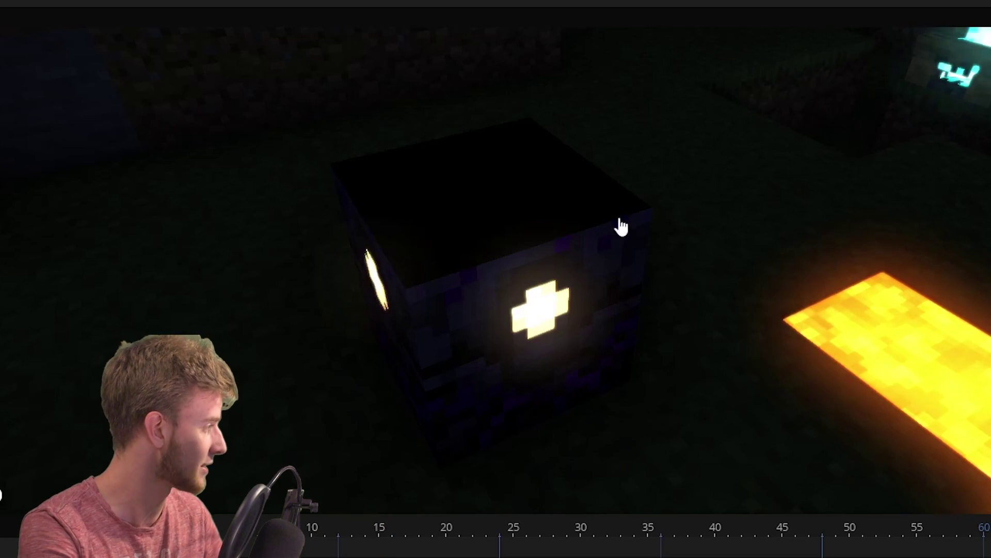
left_click(30, 29)
left_click(148, 90)
left_click(207, 91)
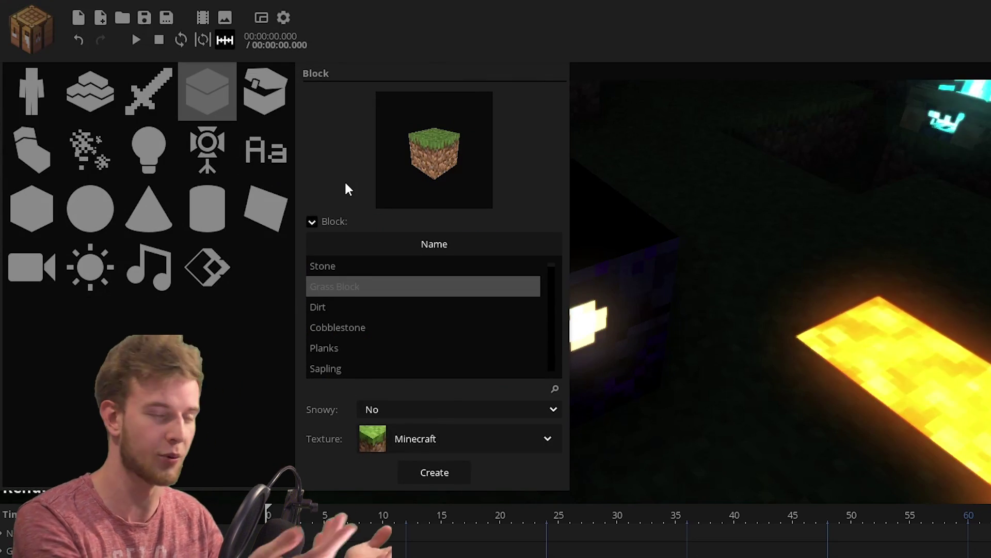
left_click(812, 251)
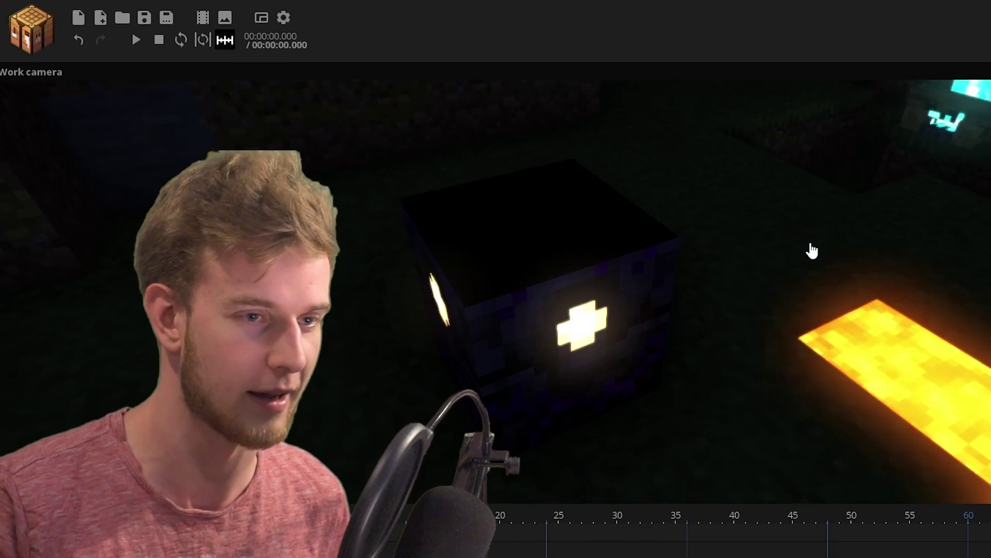